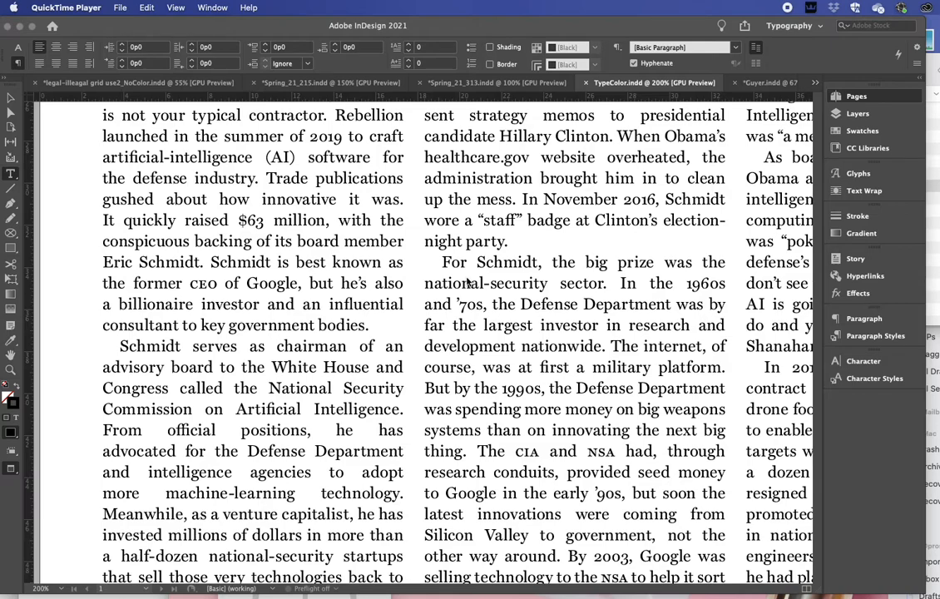
Show Layer 2 to examine the marked gaps and rivers in the justified text, and hide it again.
left_click(844, 98)
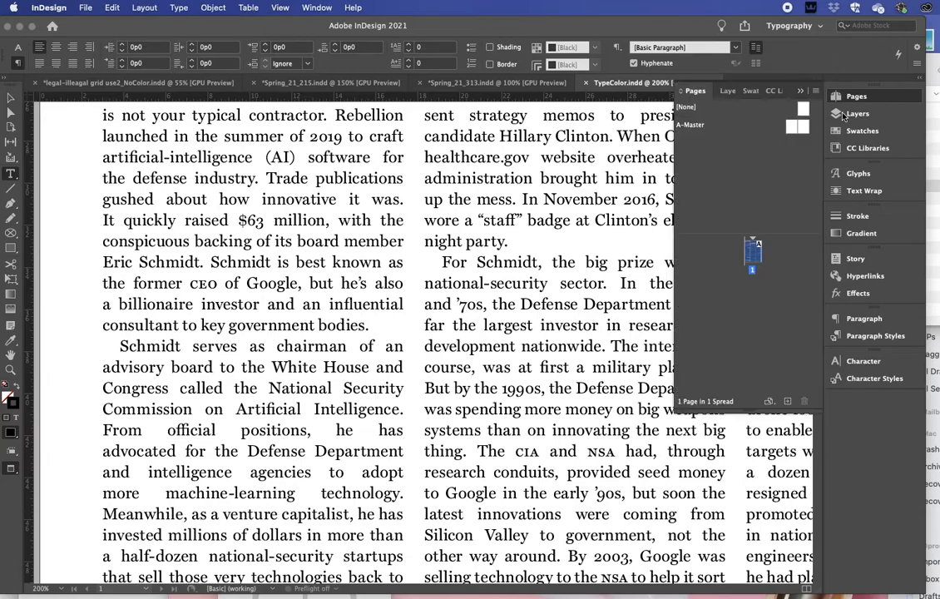
left_click(836, 114)
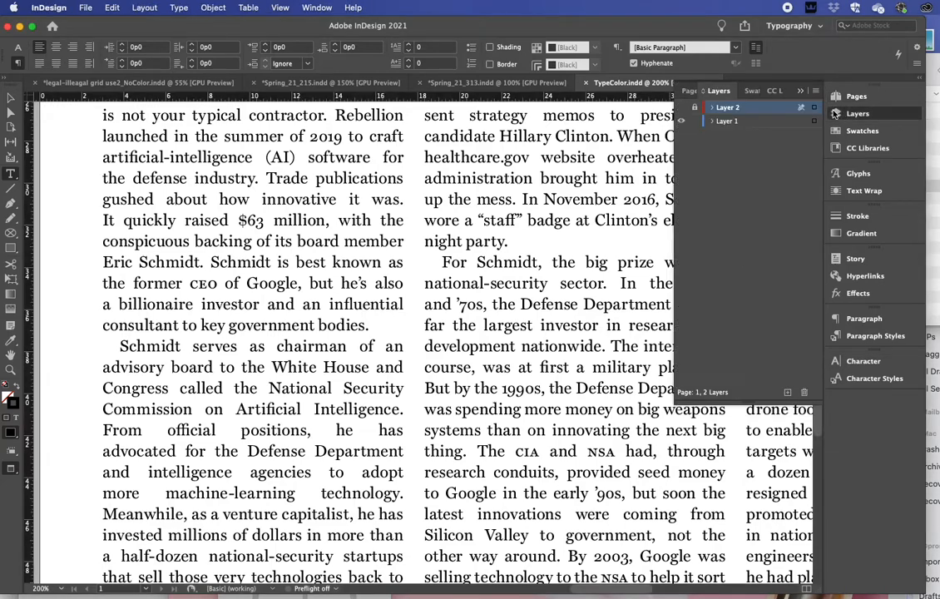
left_click(682, 109)
scroll(433, 198, "left", 1)
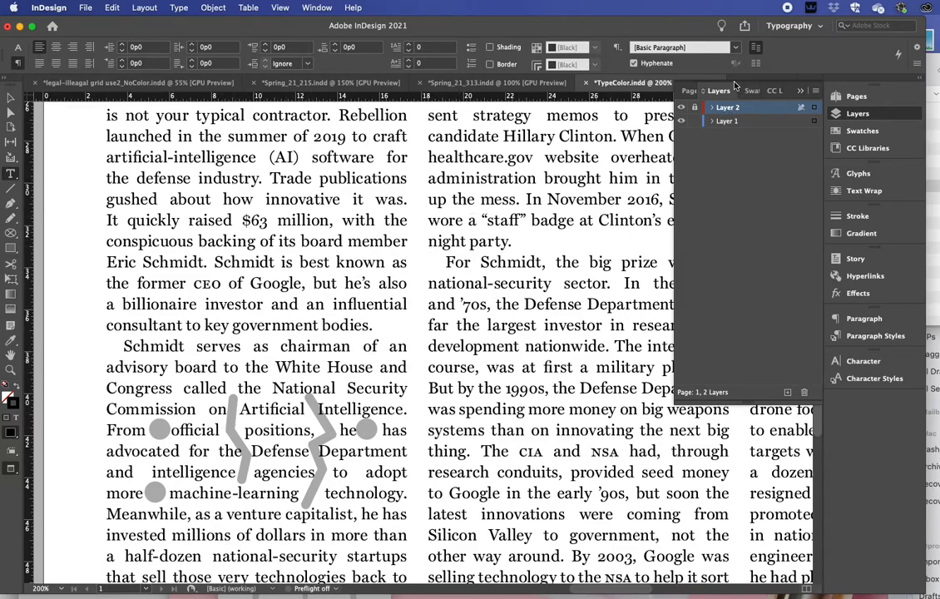
left_click(680, 108)
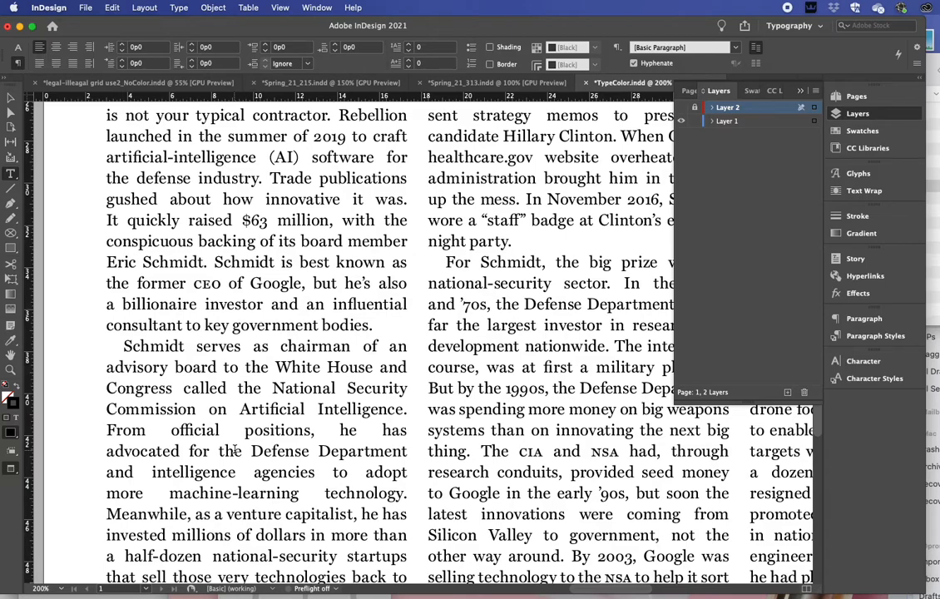
Highlight the wide word space between "he" and "has" in the line beginning "From official positions".
scroll(236, 450, "down", 3)
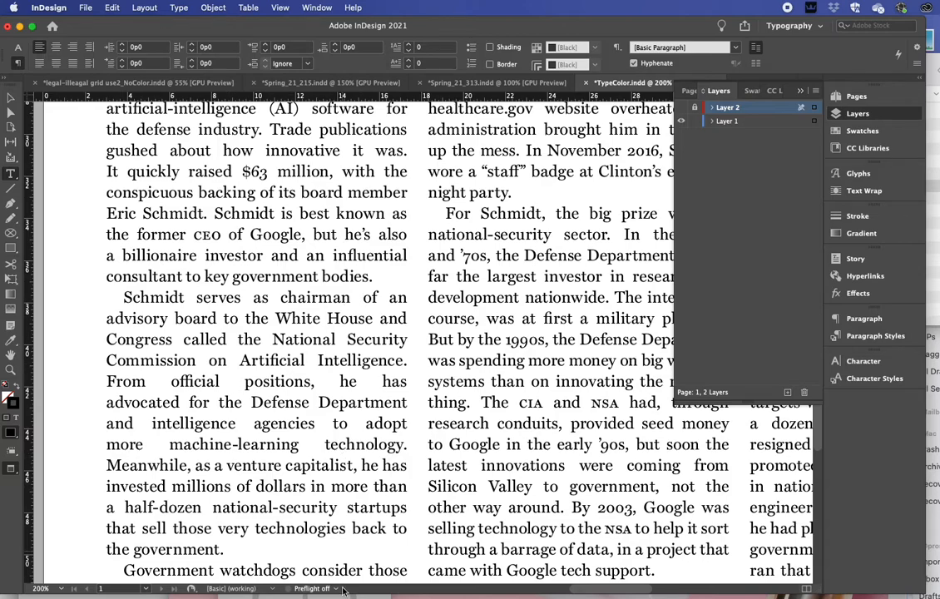
left_click_drag(314, 382, 370, 381)
left_click(372, 380)
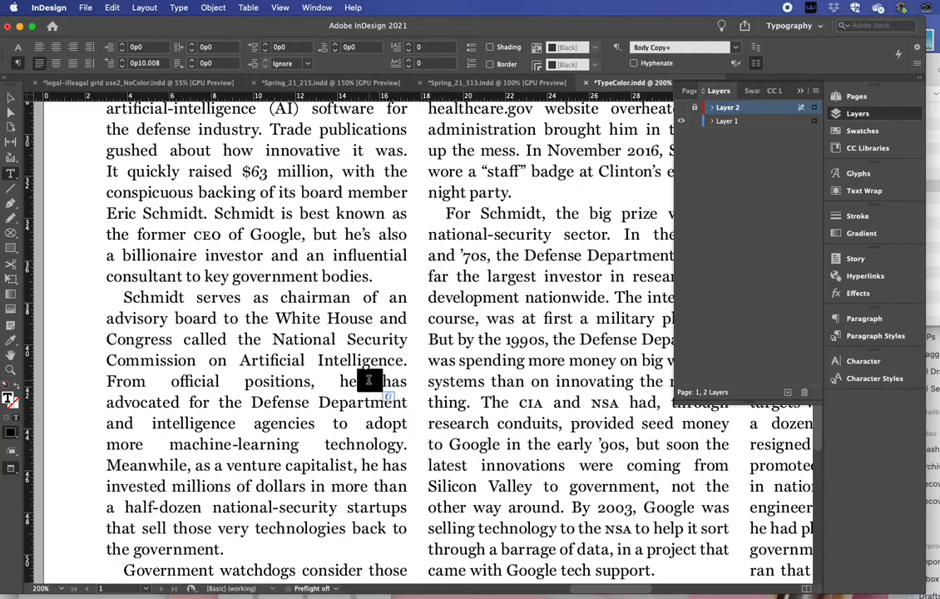
Open the Body Copy paragraph style's options from the "Schmidt serves as chairman" paragraph and enable hyphenation with preview on.
left_click(274, 345)
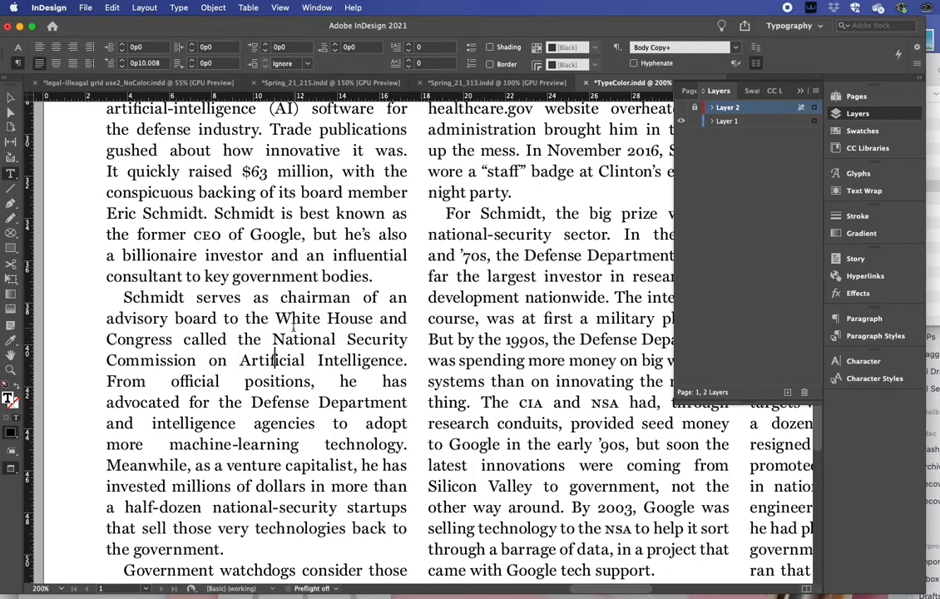
left_click(873, 335)
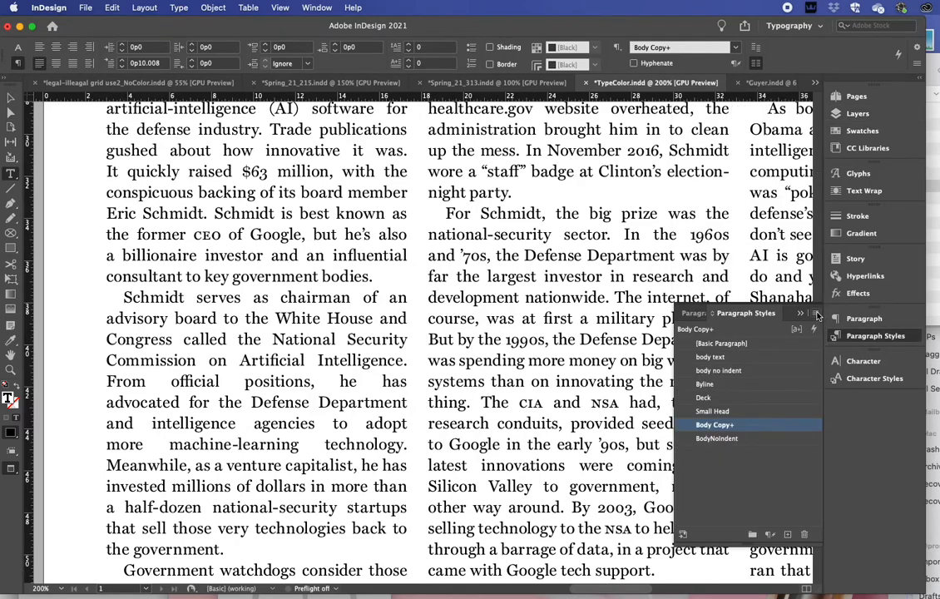
left_click(816, 314)
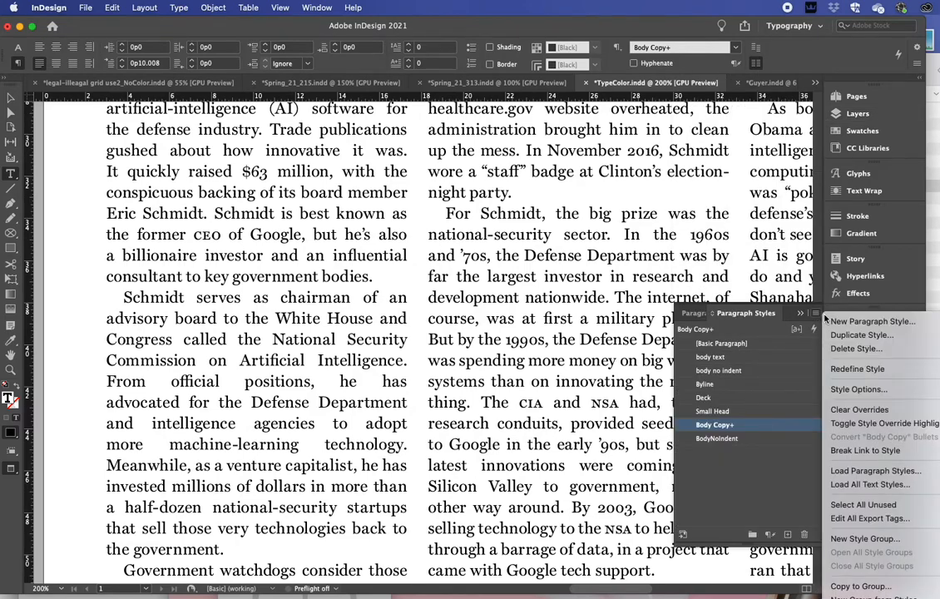
left_click(842, 388)
left_click_drag(357, 72, 566, 131)
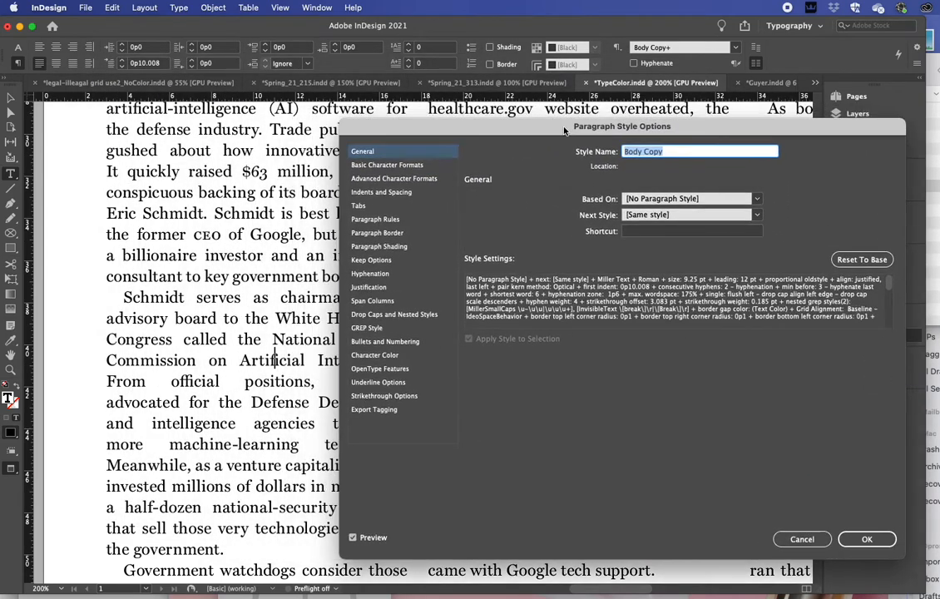
left_click(371, 274)
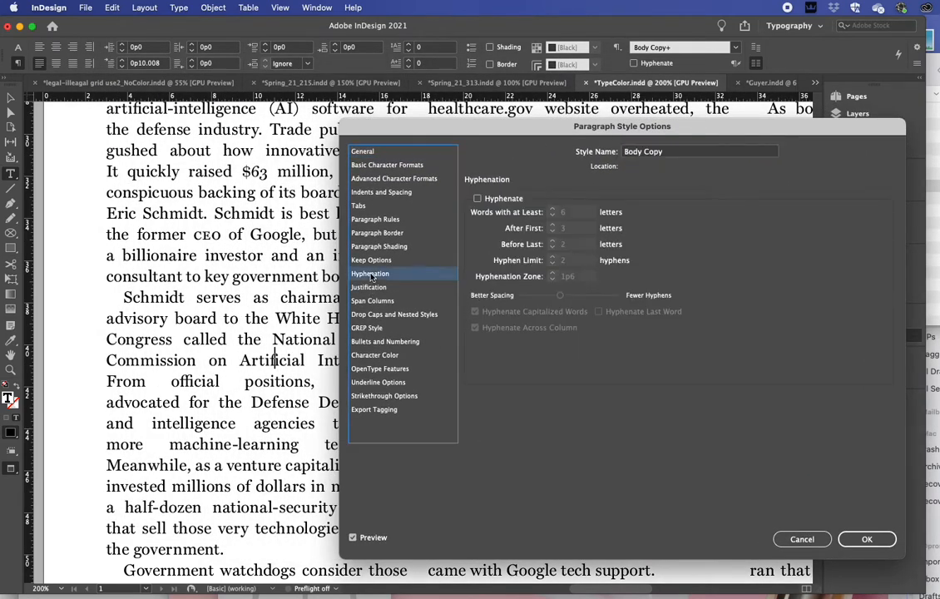
left_click(488, 202)
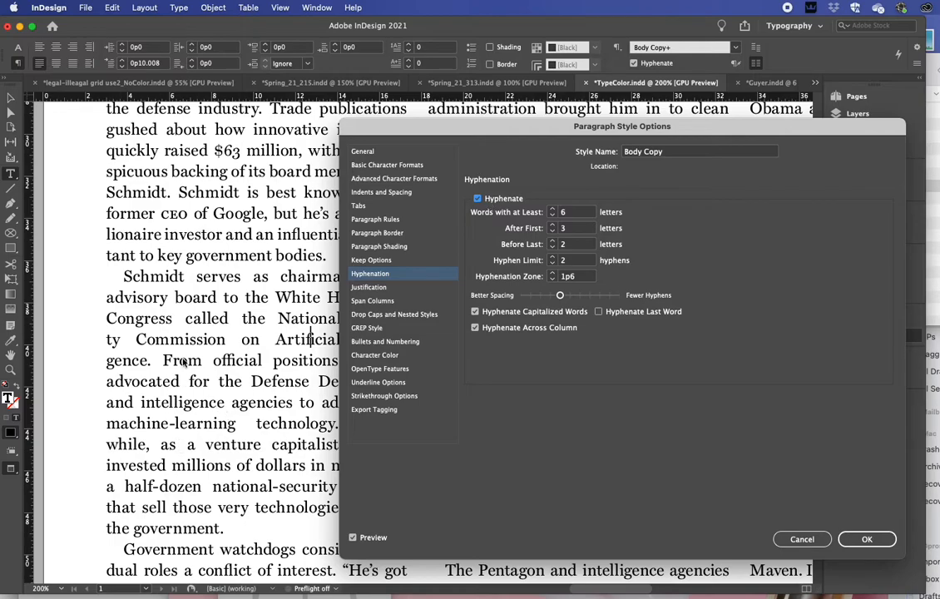
Switch the style's hyphenation off and on again to compare the word spacing in the first column.
left_click_drag(444, 133, 553, 143)
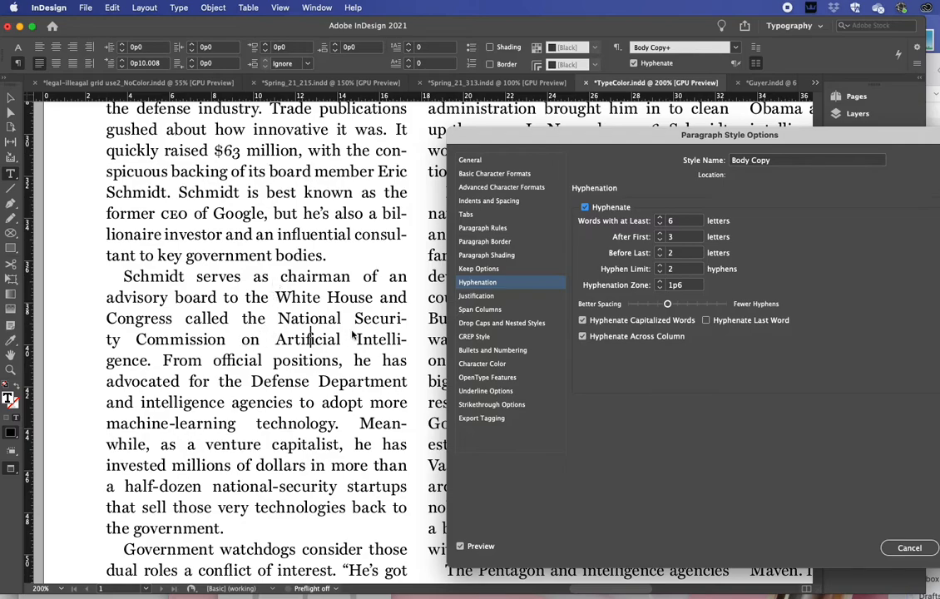
left_click(584, 207)
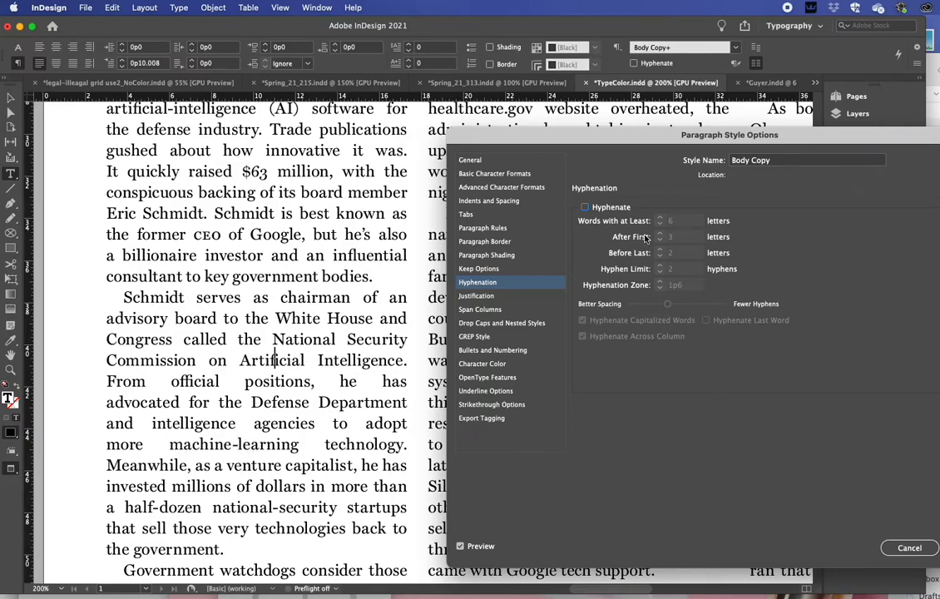
left_click(601, 209)
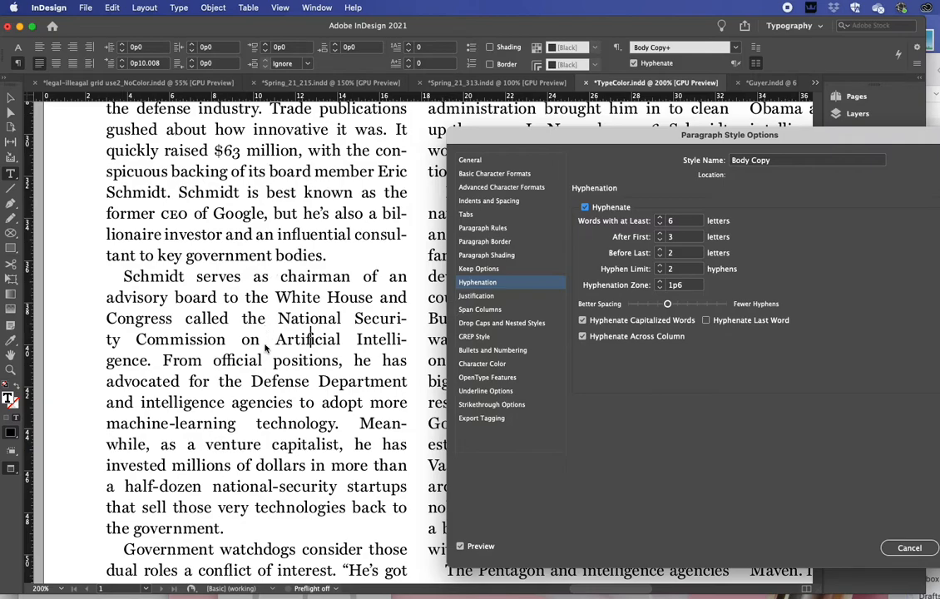
Set hyphenation fully toward Better Spacing and the minimum word length to 5 letters.
left_click_drag(642, 141, 512, 122)
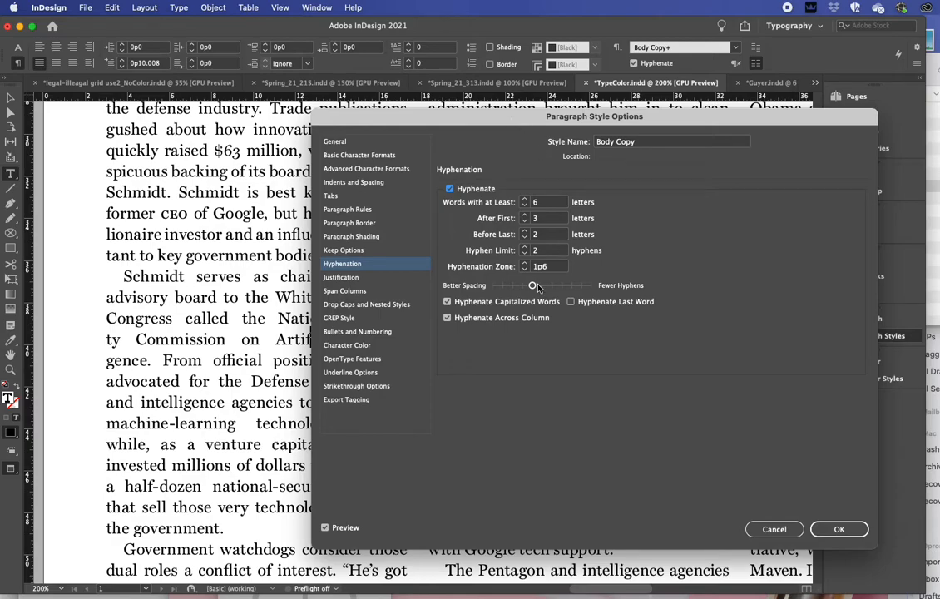
left_click_drag(532, 285, 484, 286)
left_click_drag(450, 120, 514, 74)
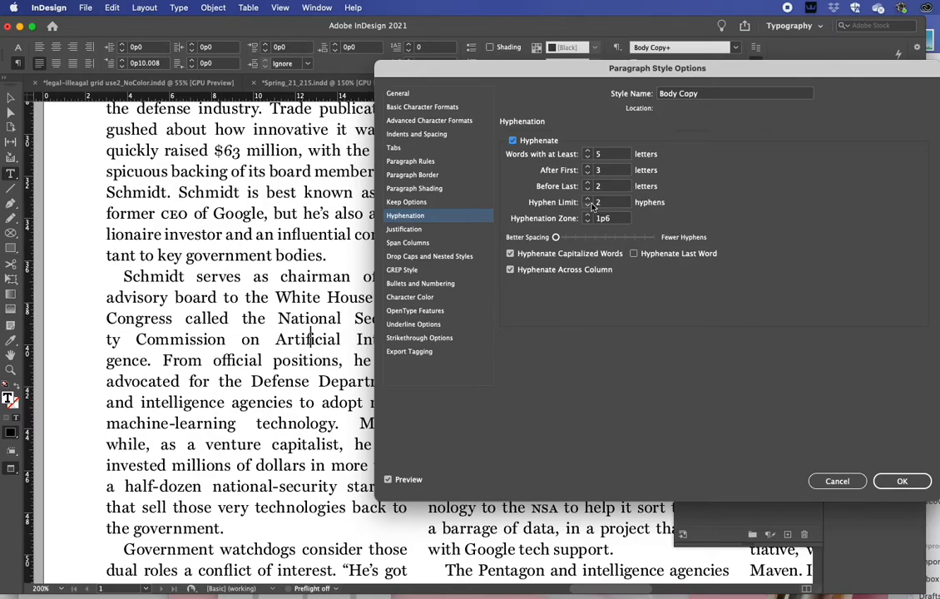
Set the style's hyphen limit to 3 hyphens and uncover the first column to check its line breaks.
left_click_drag(538, 75, 621, 111)
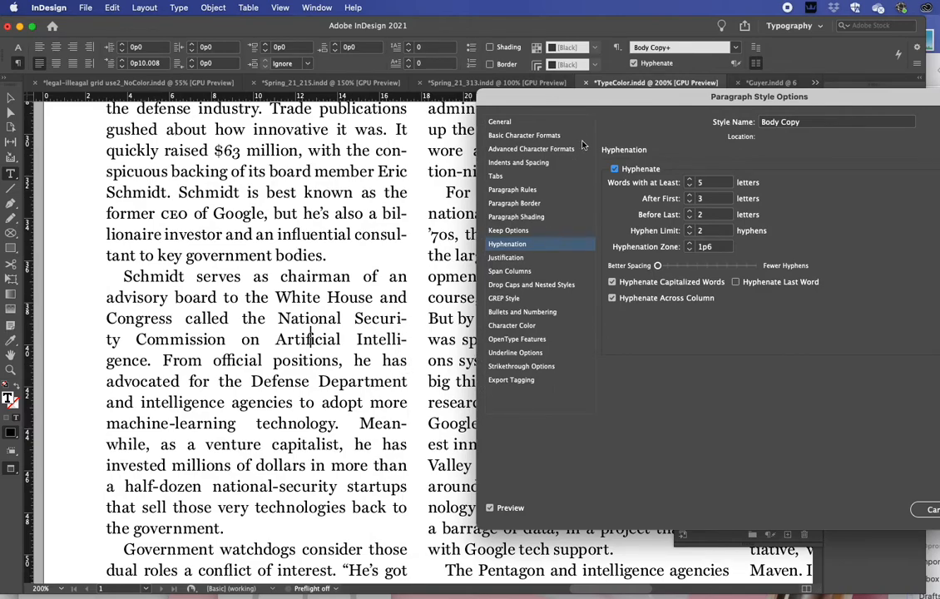
left_click_drag(608, 99, 506, 112)
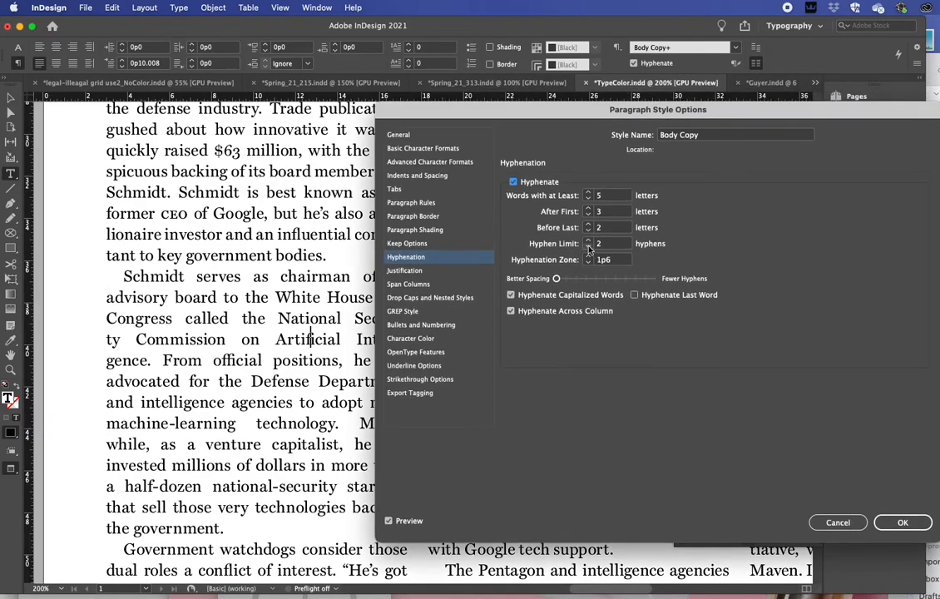
left_click(589, 240)
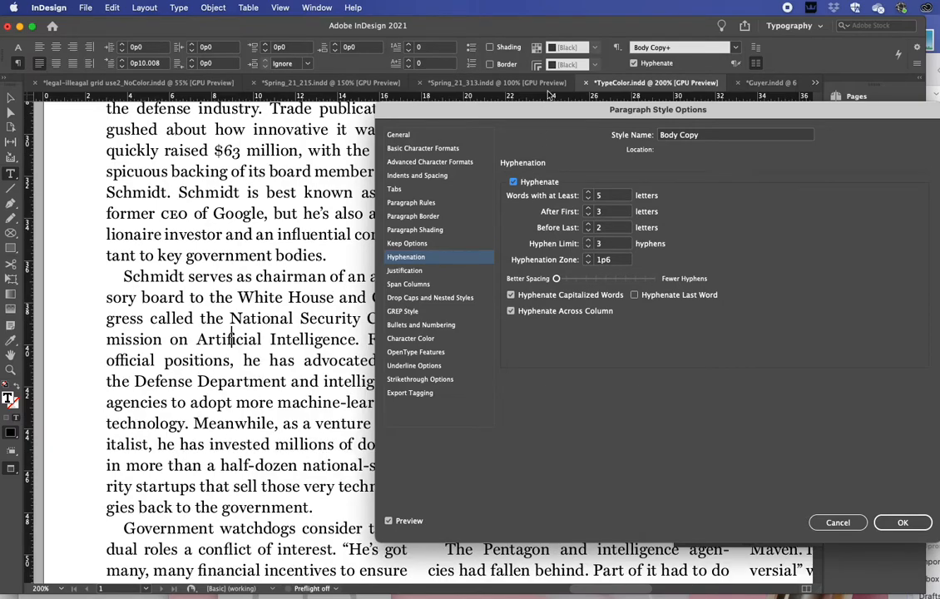
left_click_drag(519, 102, 672, 158)
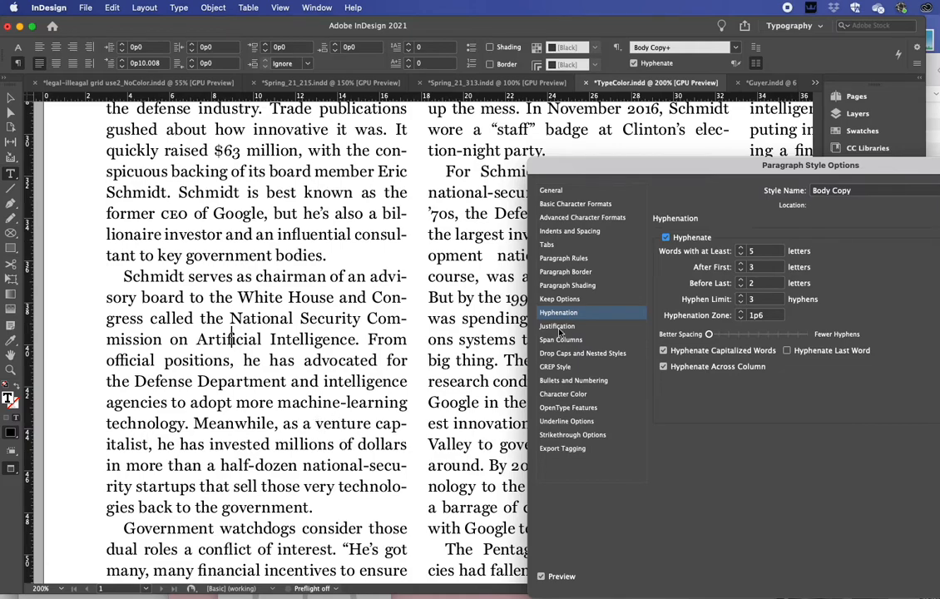
Examine the Body Copy style's justification settings for word, letter and glyph spacing alongside the first column's text.
left_click_drag(643, 181, 591, 147)
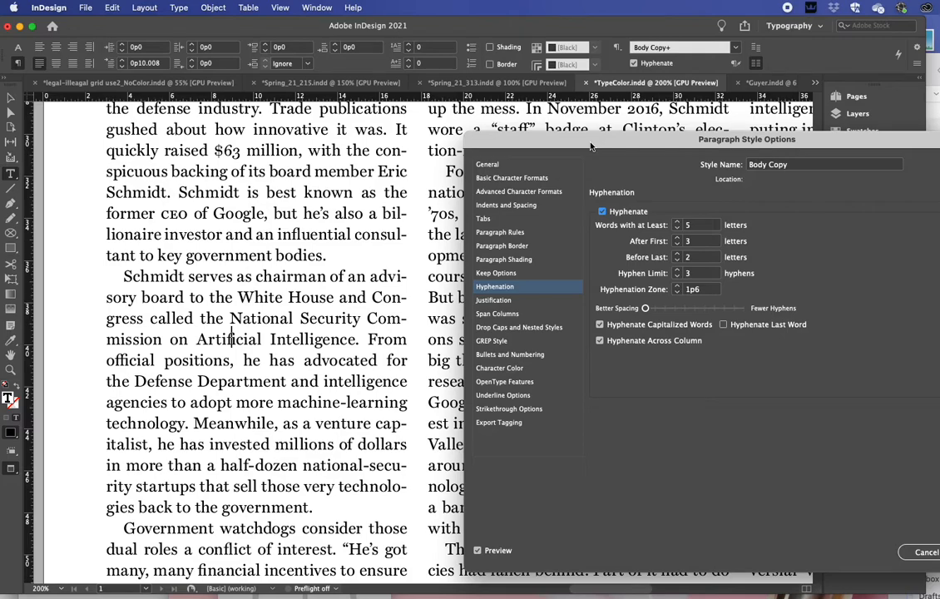
left_click_drag(591, 147, 546, 121)
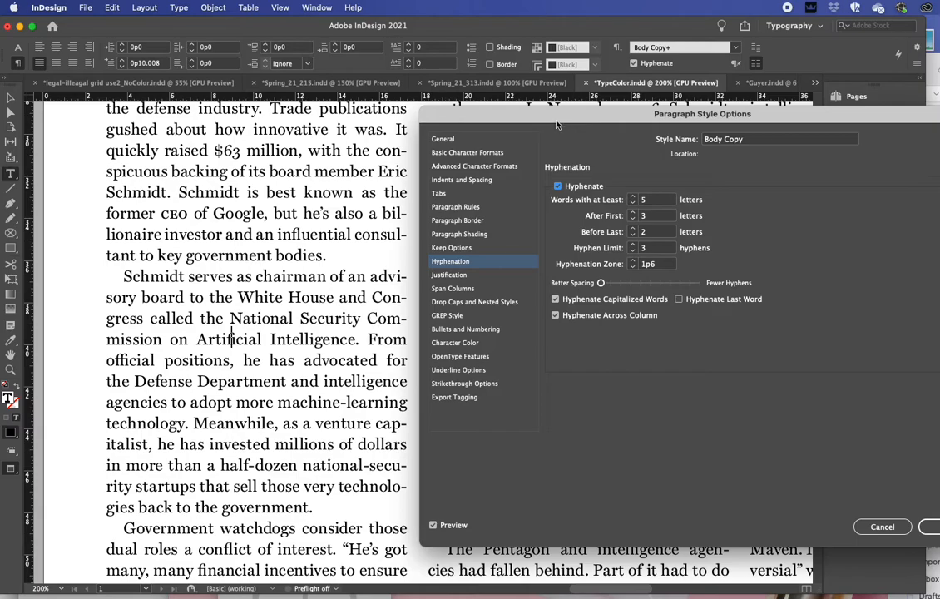
left_click_drag(559, 127, 511, 117)
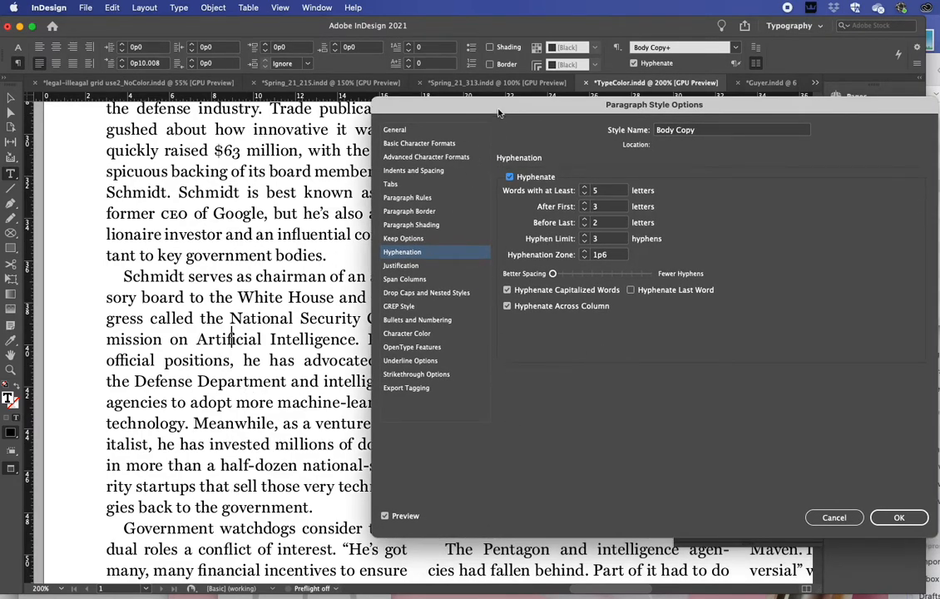
left_click_drag(499, 110, 441, 103)
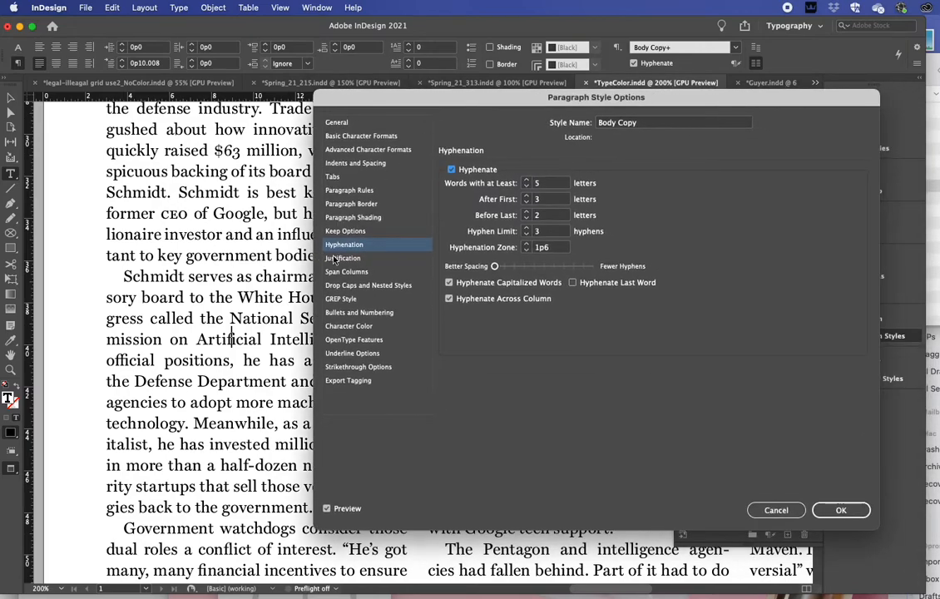
left_click(341, 258)
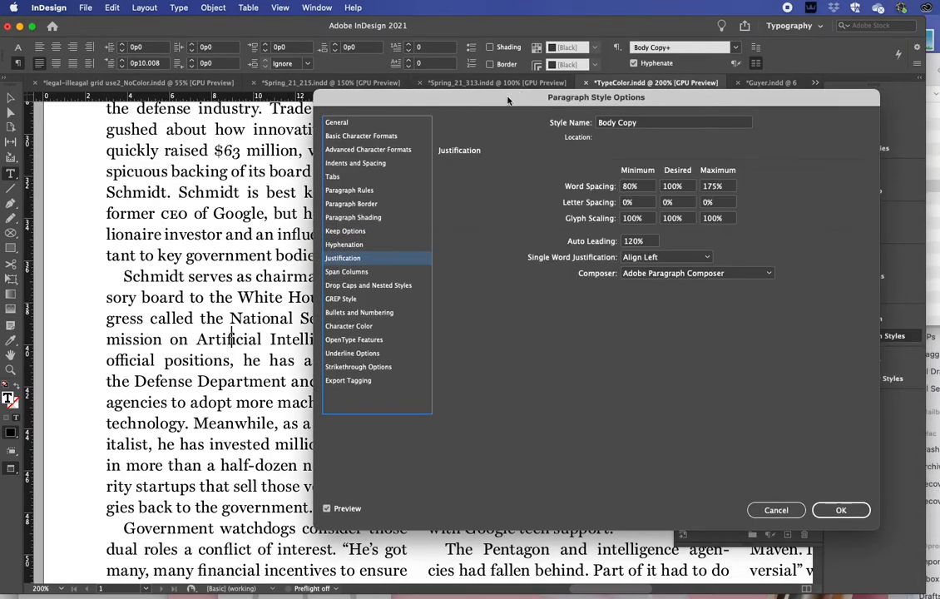
left_click_drag(504, 101, 353, 116)
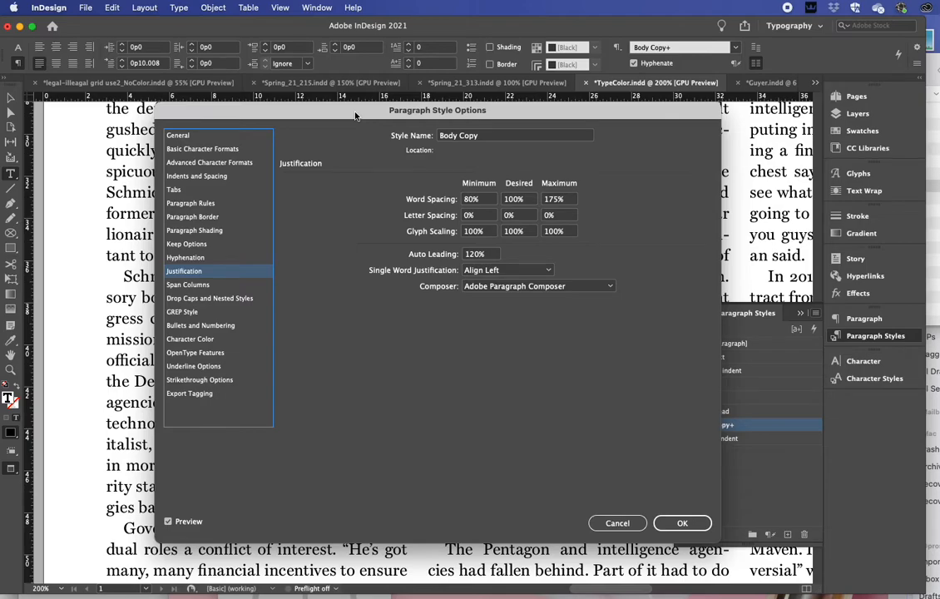
mouse_move(354, 116)
left_mouse_down()
mouse_move(353, 193)
mouse_move(426, 186)
mouse_move(362, 130)
left_mouse_up()
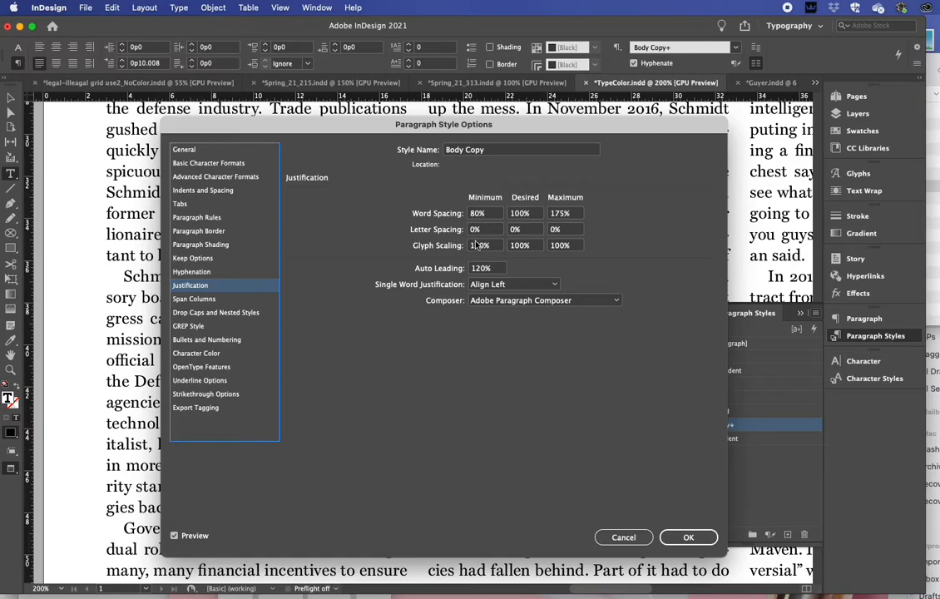
left_click_drag(365, 127, 459, 98)
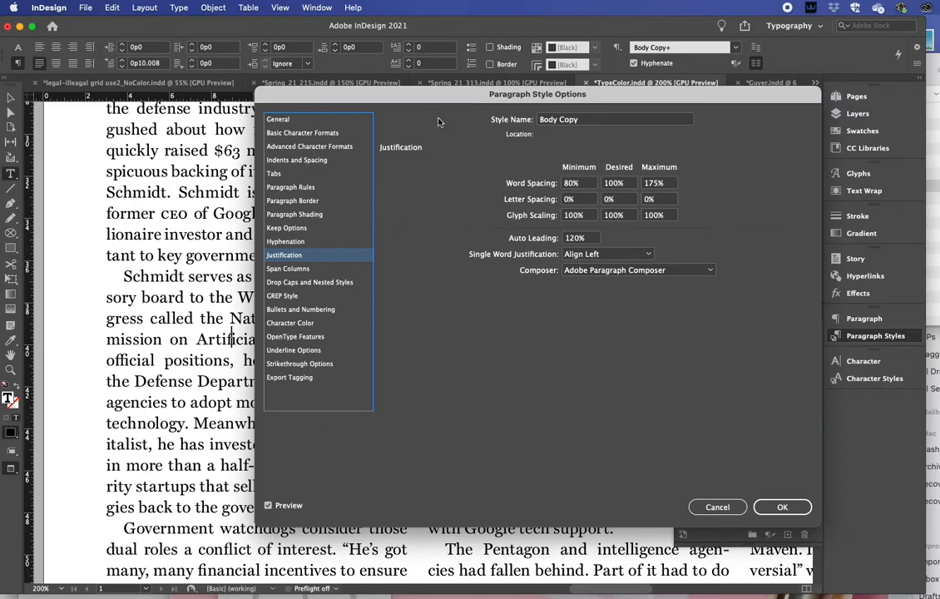
left_click_drag(420, 104, 673, 94)
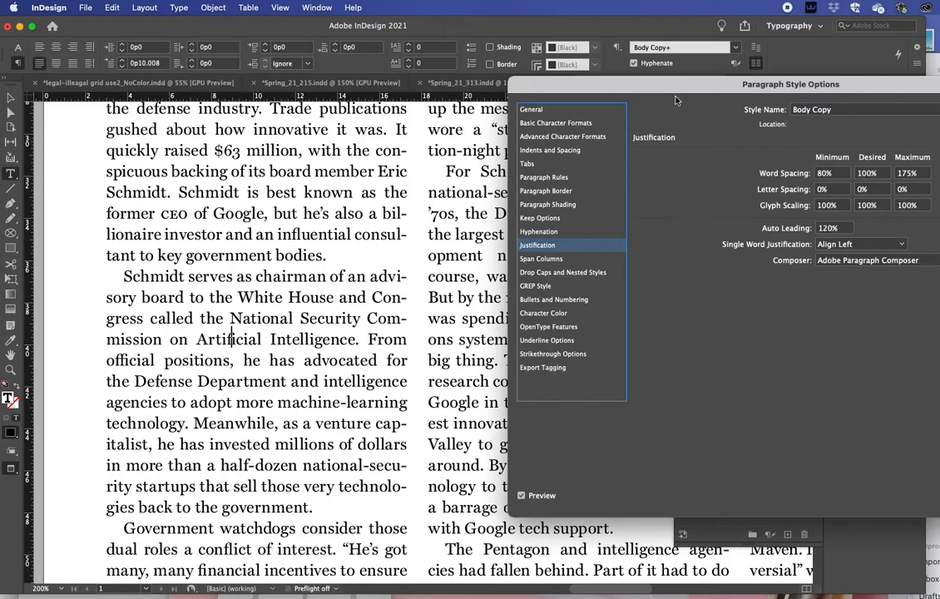
Set the style's justification word spacing to 75% minimum, 90% desired and 100% maximum.
left_click_drag(674, 101, 460, 107)
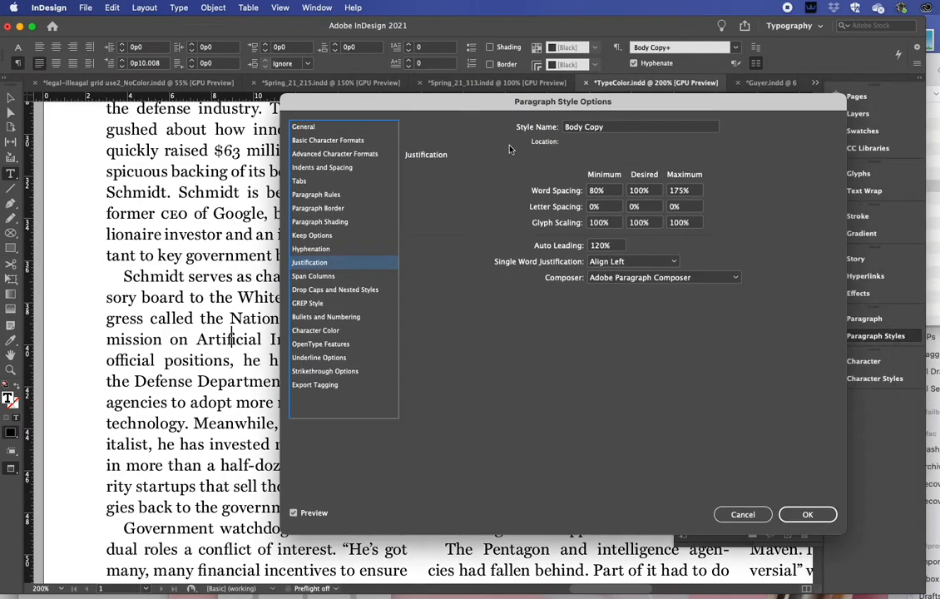
double_click(687, 191)
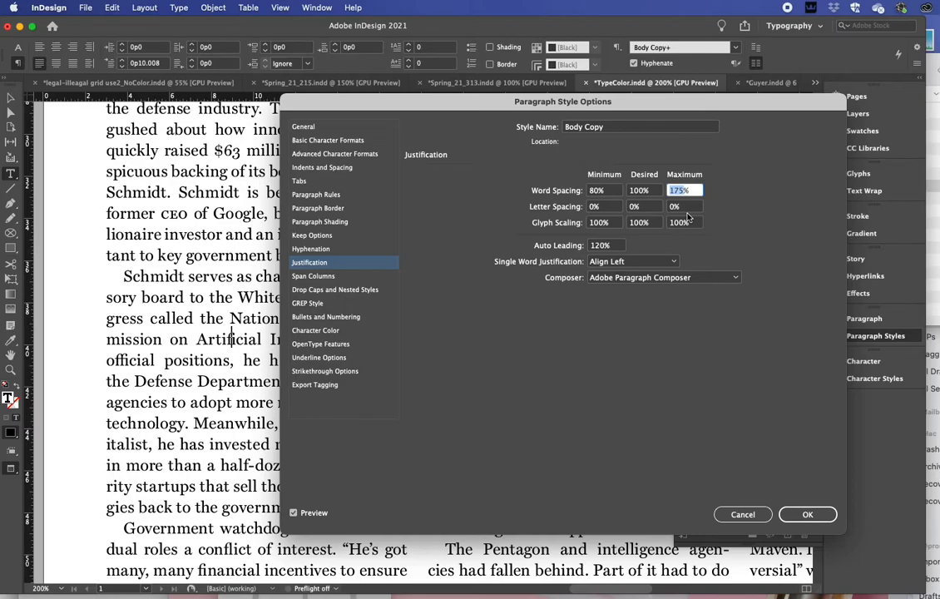
type("100%")
double_click(645, 191)
left_click_drag(650, 192, 567, 169)
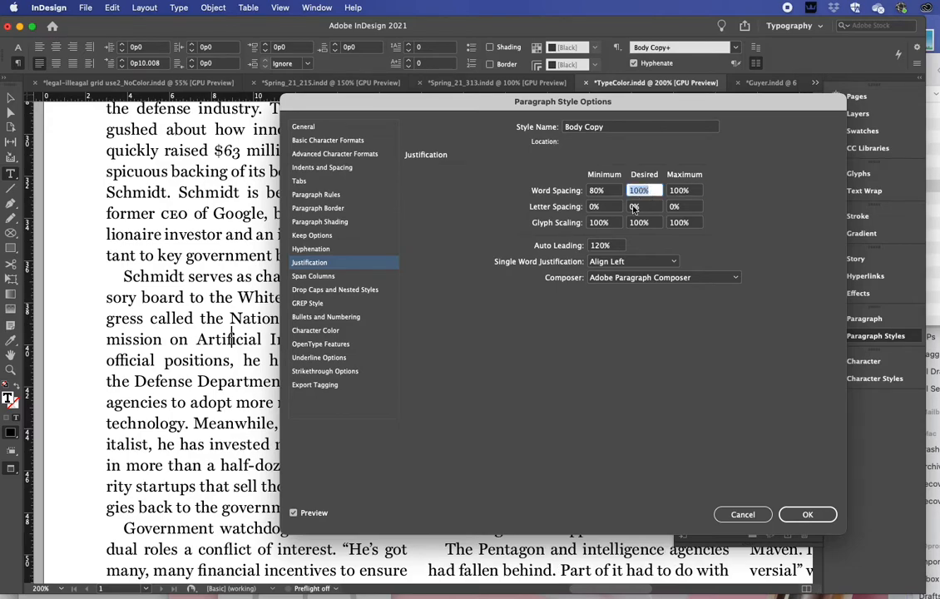
type("90")
double_click(603, 192)
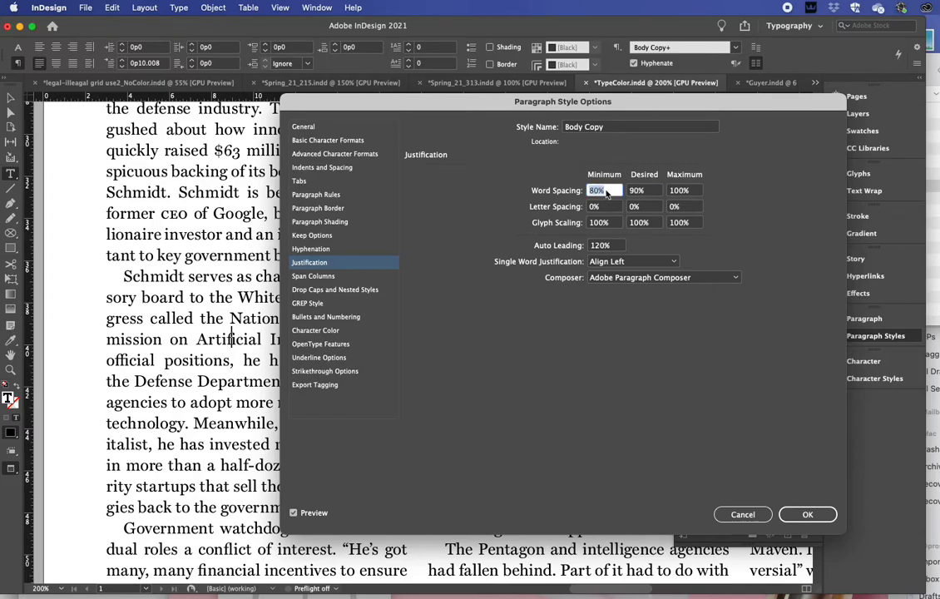
type("75")
key("Tab")
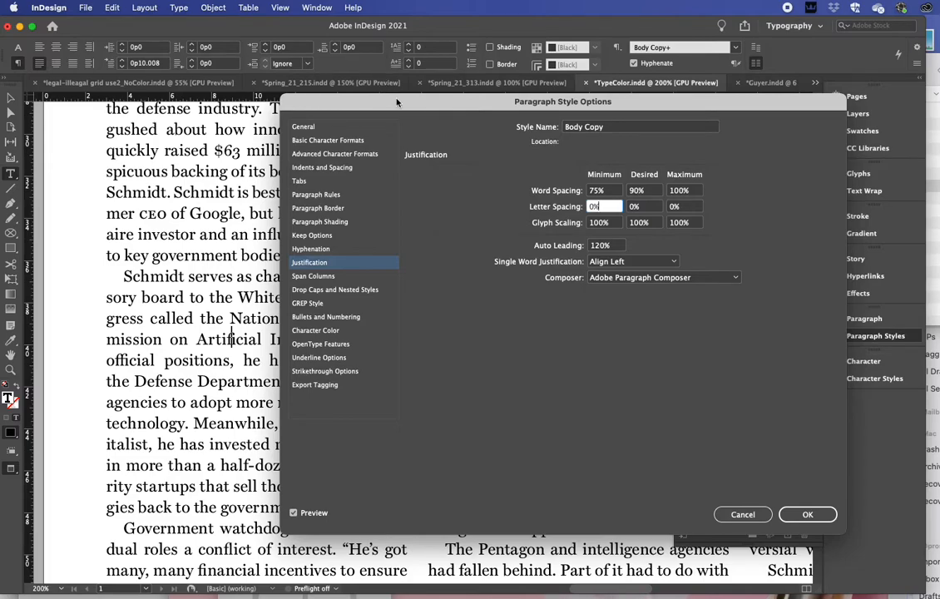
Set the style's letter spacing to -4% minimum and -2% desired, and uncover the first column to check its text color.
left_click_drag(397, 102, 604, 118)
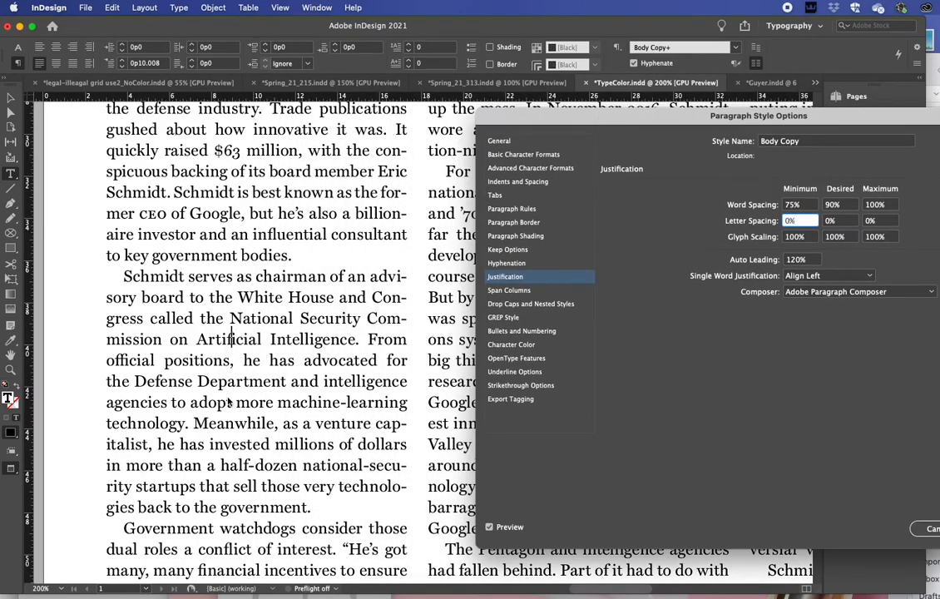
left_click_drag(629, 125, 455, 98)
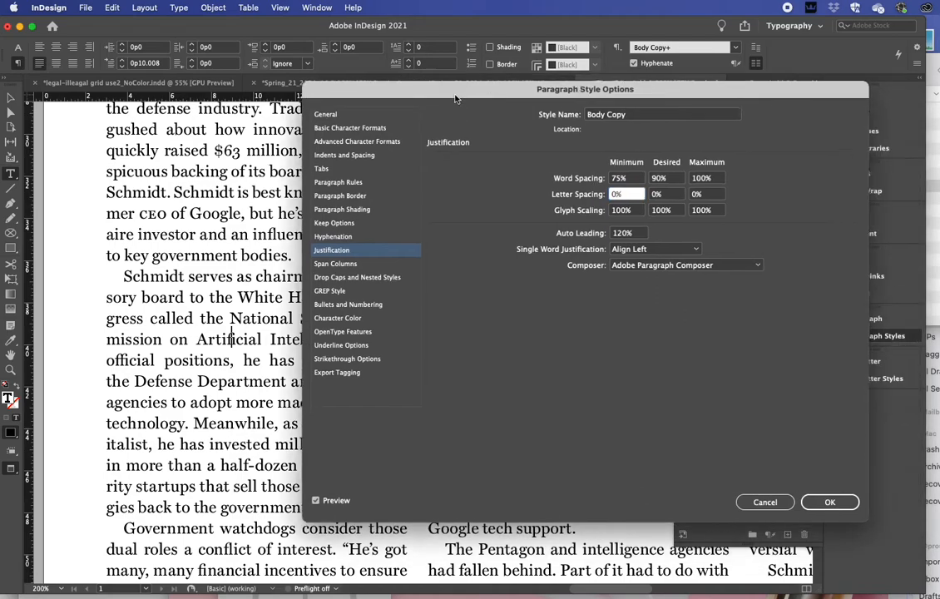
left_click(705, 195)
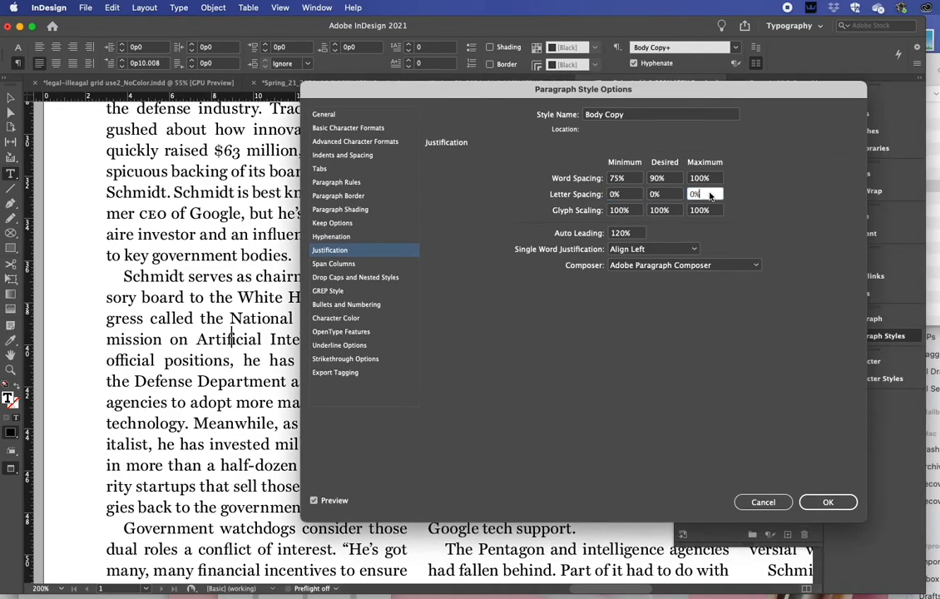
left_click(618, 194)
double_click(618, 194)
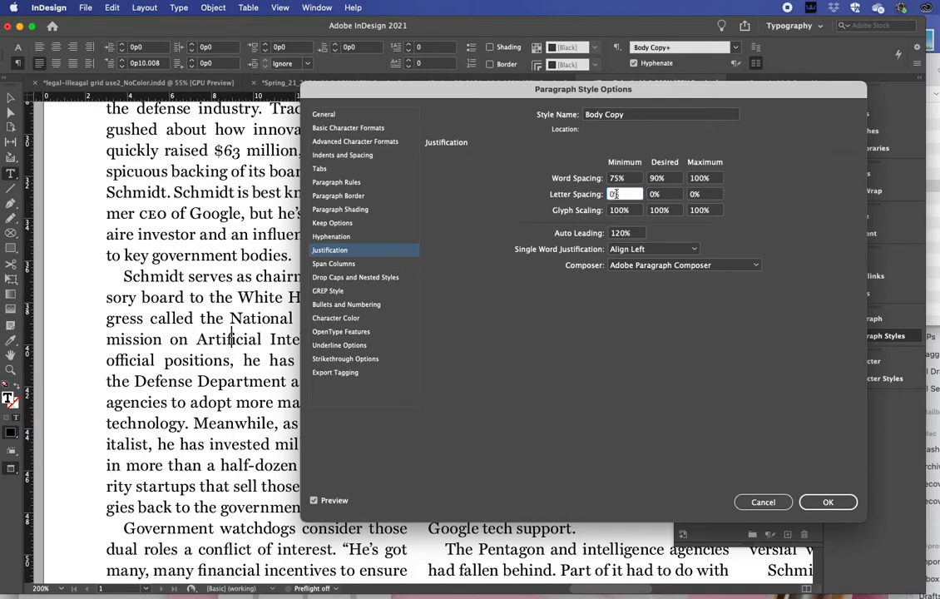
type("-4")
double_click(666, 194)
left_click_drag(665, 197, 642, 198)
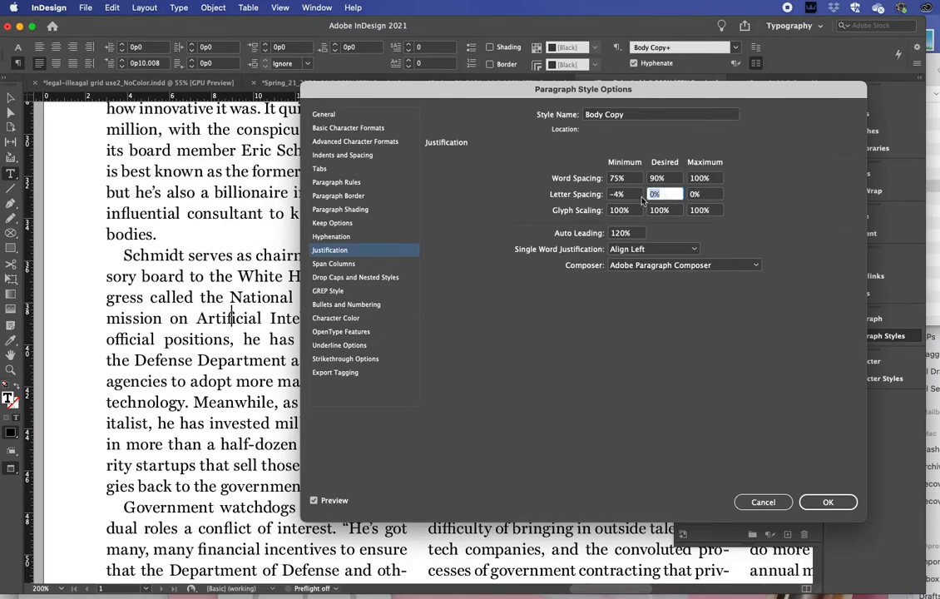
type("-2")
left_click(708, 195)
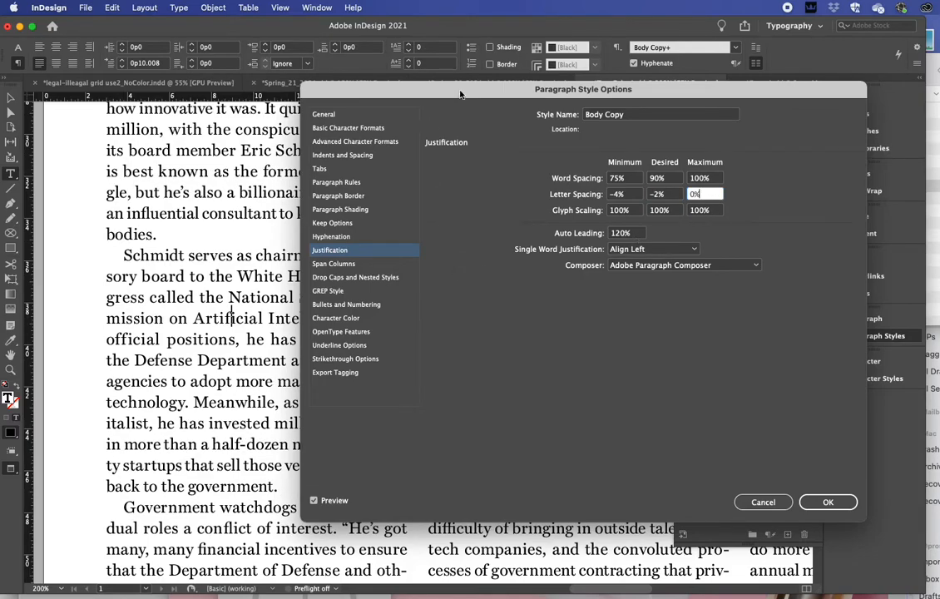
left_click_drag(460, 94, 601, 127)
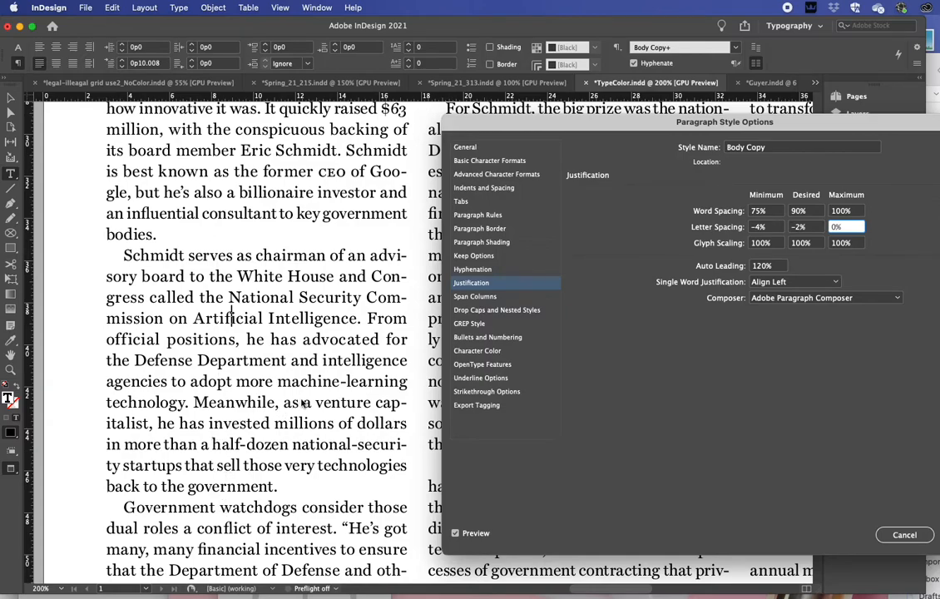
Try a maximum letter spacing of 1% and a maximum word spacing of 110% in the style's justification settings.
double_click(830, 227)
type("1")
double_click(842, 211)
type("120")
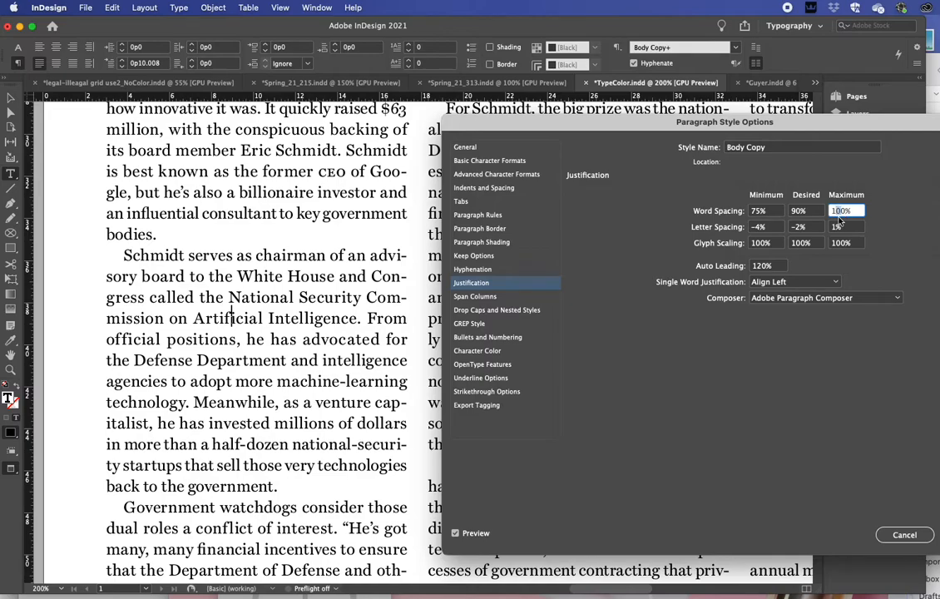
key("BackSpace")
type("1")
left_click(811, 228)
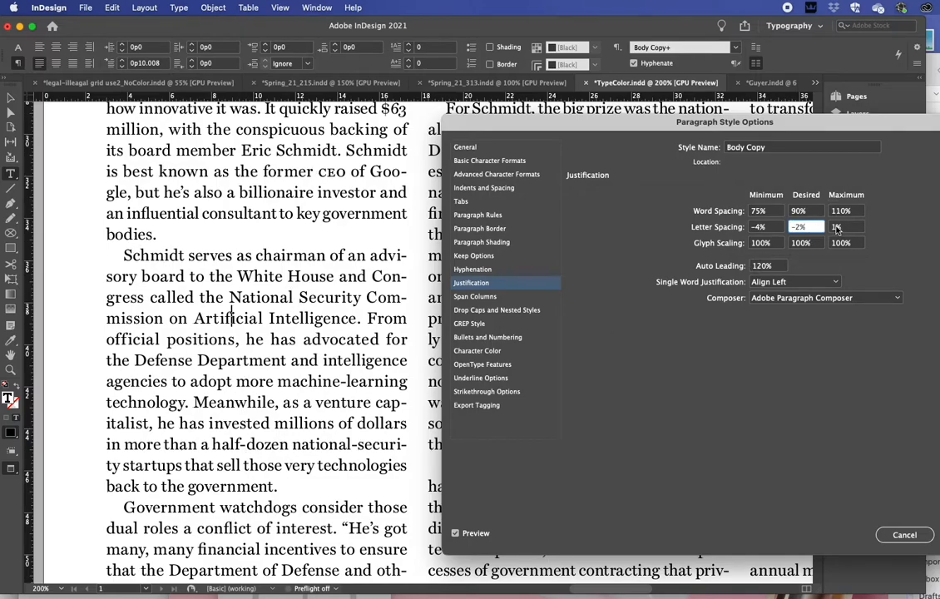
Return the maximum letter spacing to 0% and the maximum word spacing to 100%, and accept the Body Copy style changes.
left_click(836, 227)
type("0")
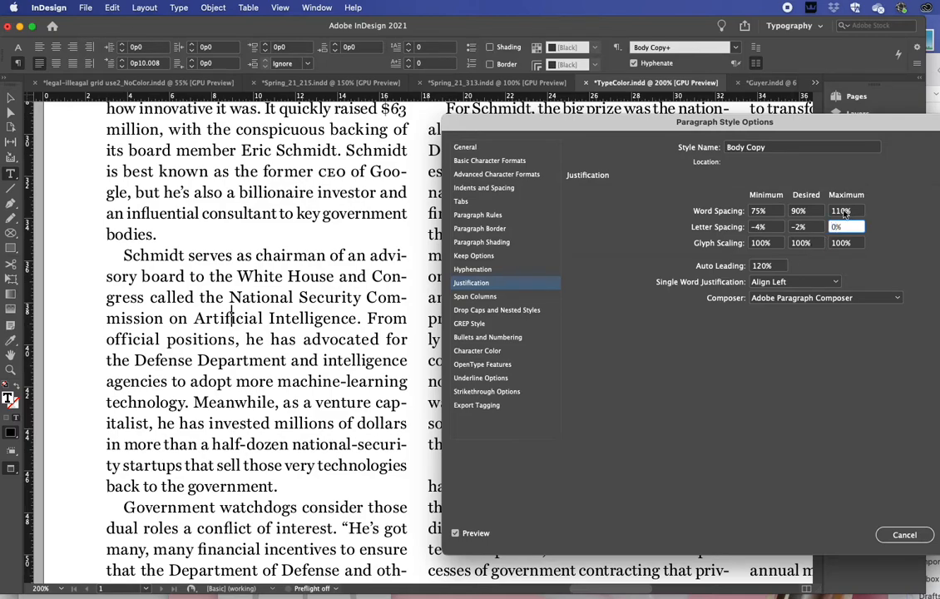
left_click(844, 211)
type("100")
left_click(805, 212)
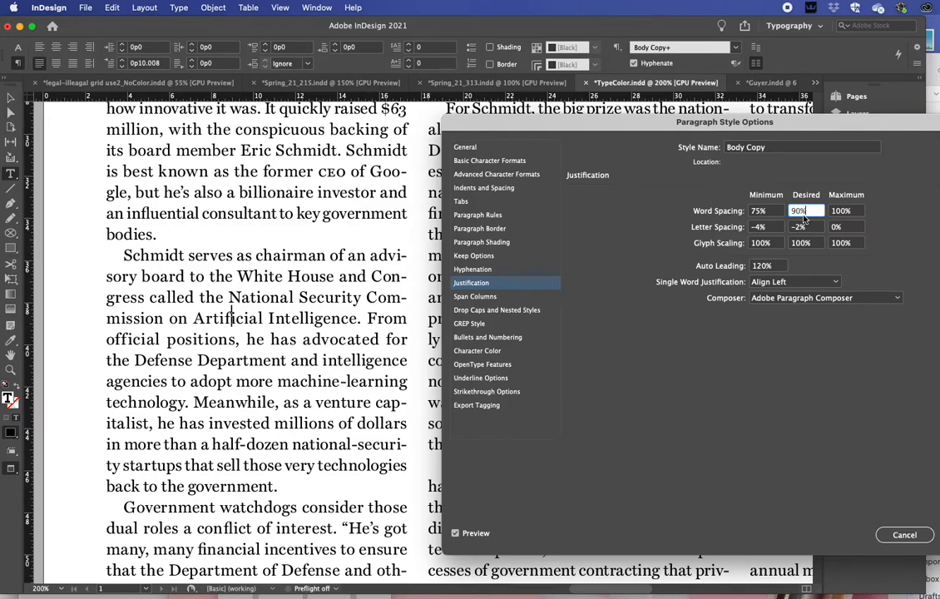
left_click_drag(616, 122, 478, 74)
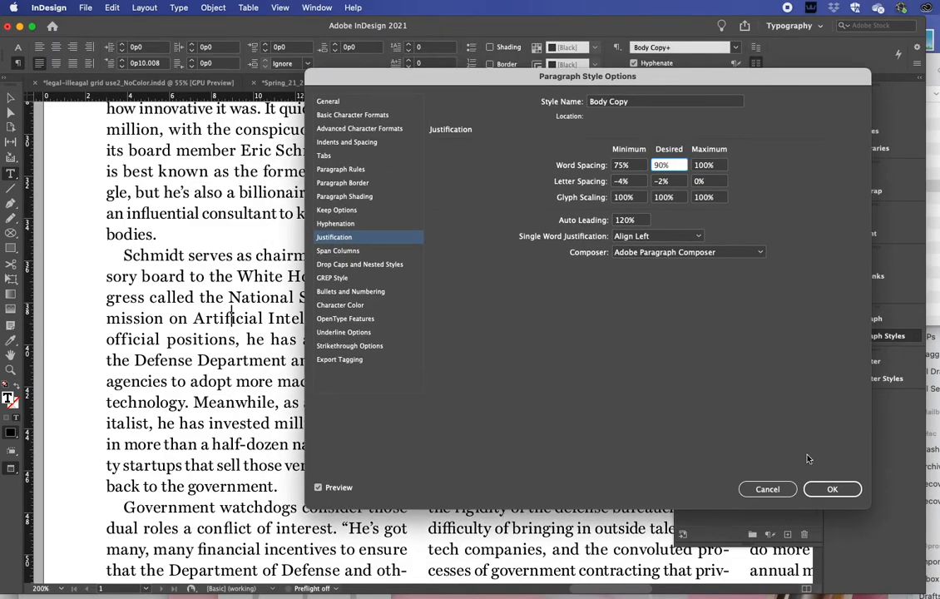
left_click(818, 496)
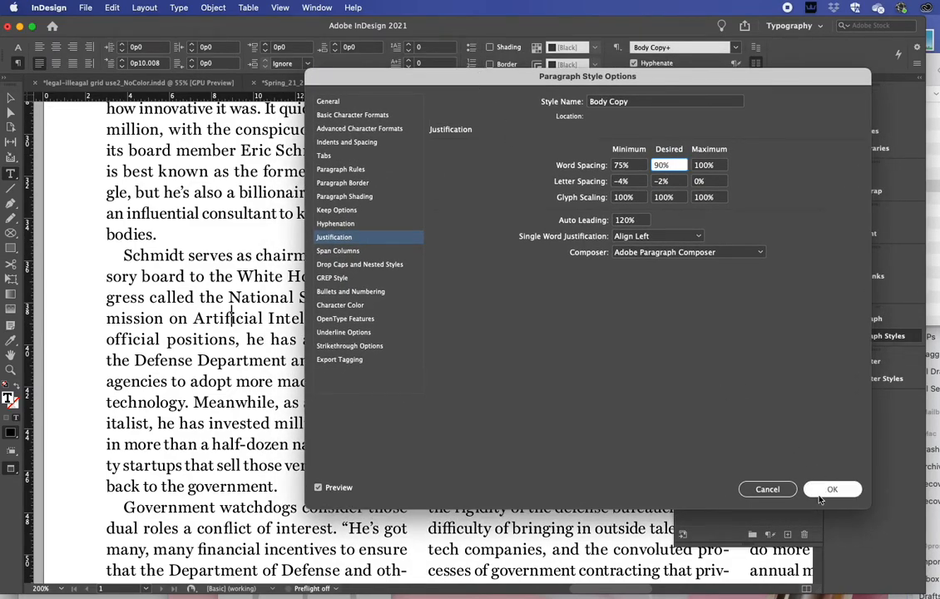